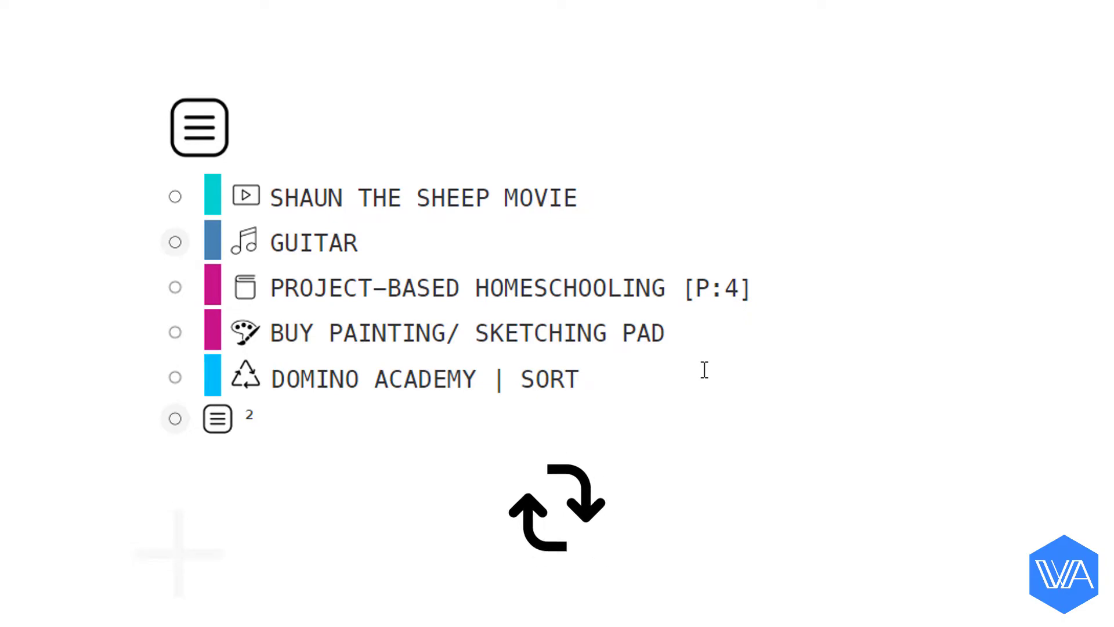
Filter by #t-medium-violet-red and tag the PROJECT-BASED HOMESCHOOLING [P:4] item #t-pink
click(705, 332)
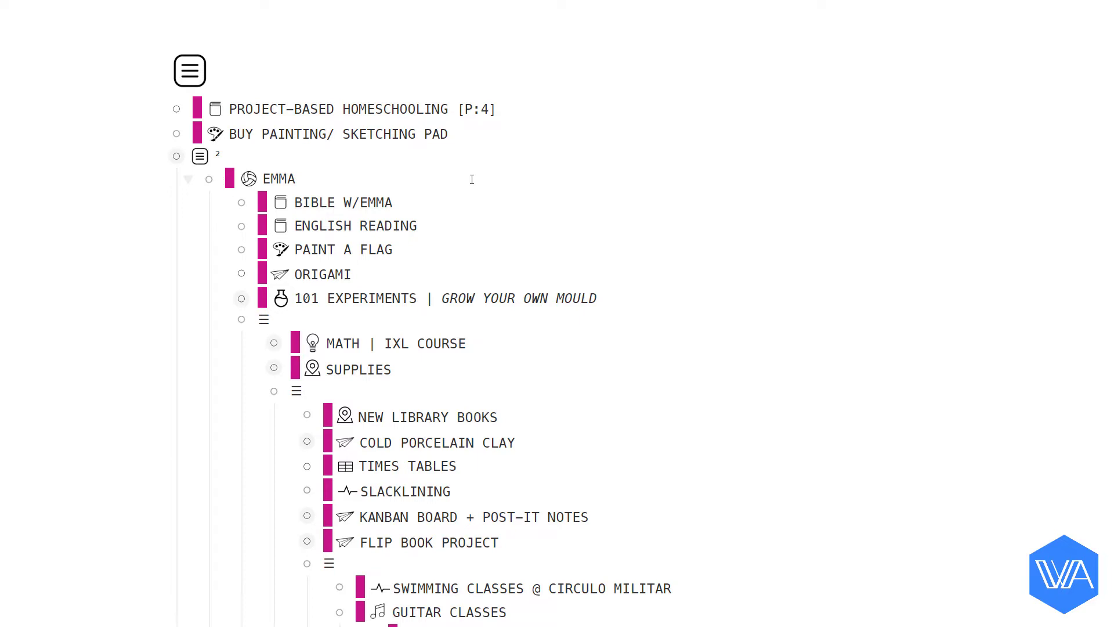
alt+click(512, 109)
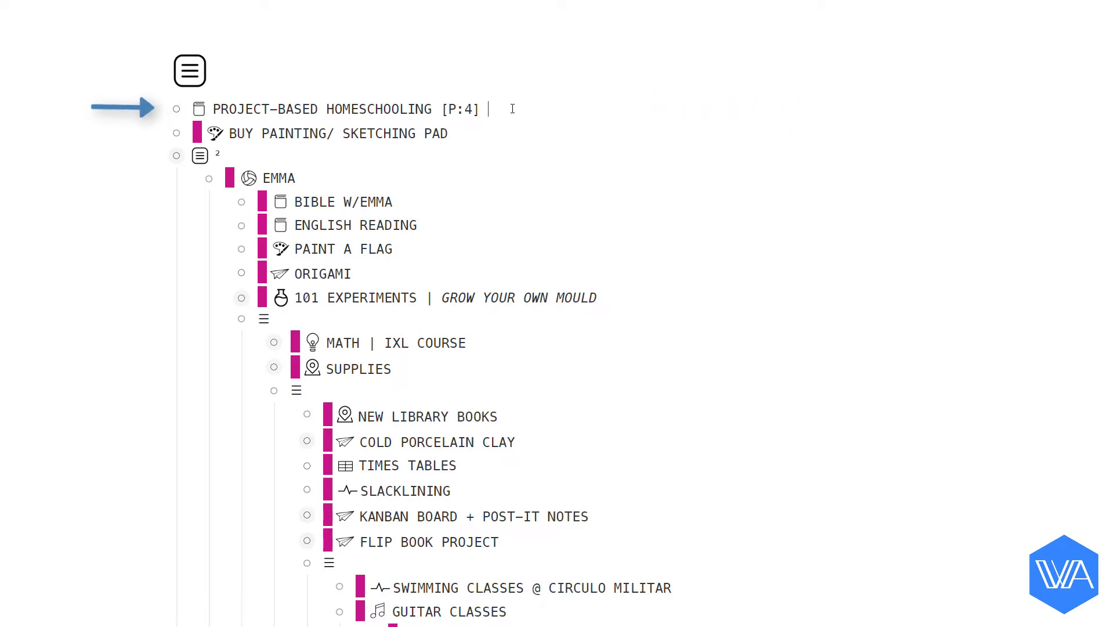
text(#t-)
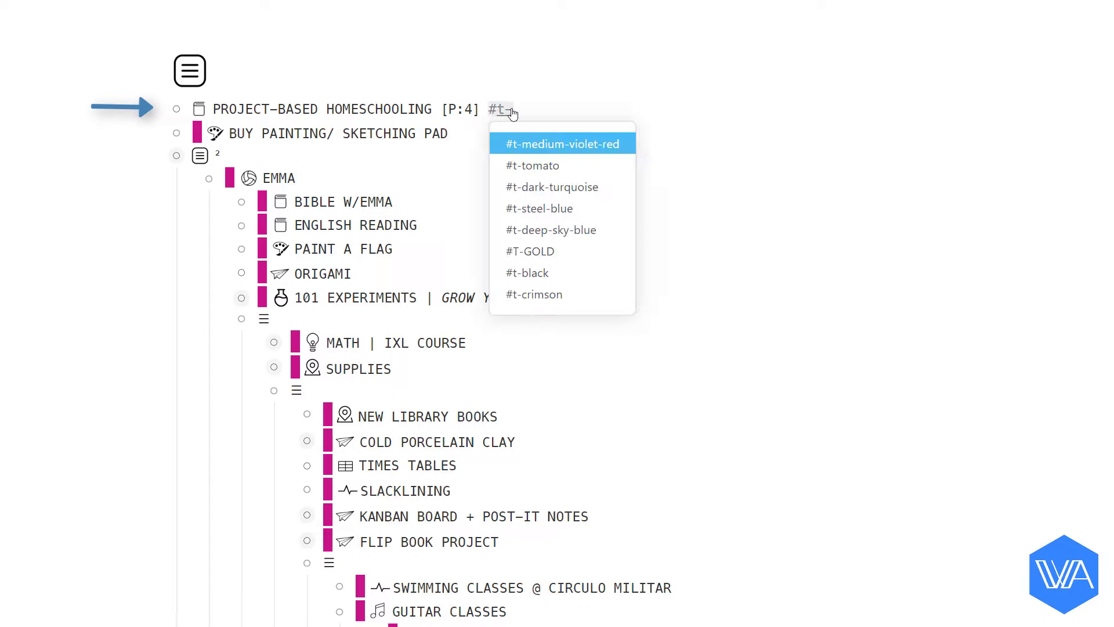
text(pin)
key(Return)
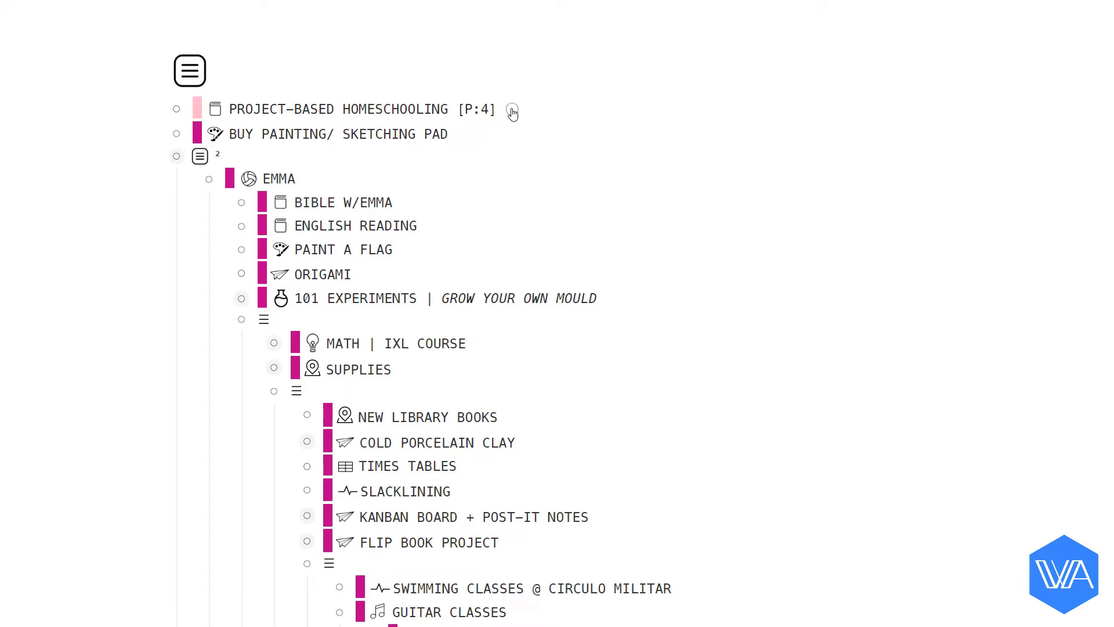
Replace all #t-medium-violet-red tags with #t-pink via the ts script, then jump to POMODORI
click(512, 112)
text(ts)
key(Return)
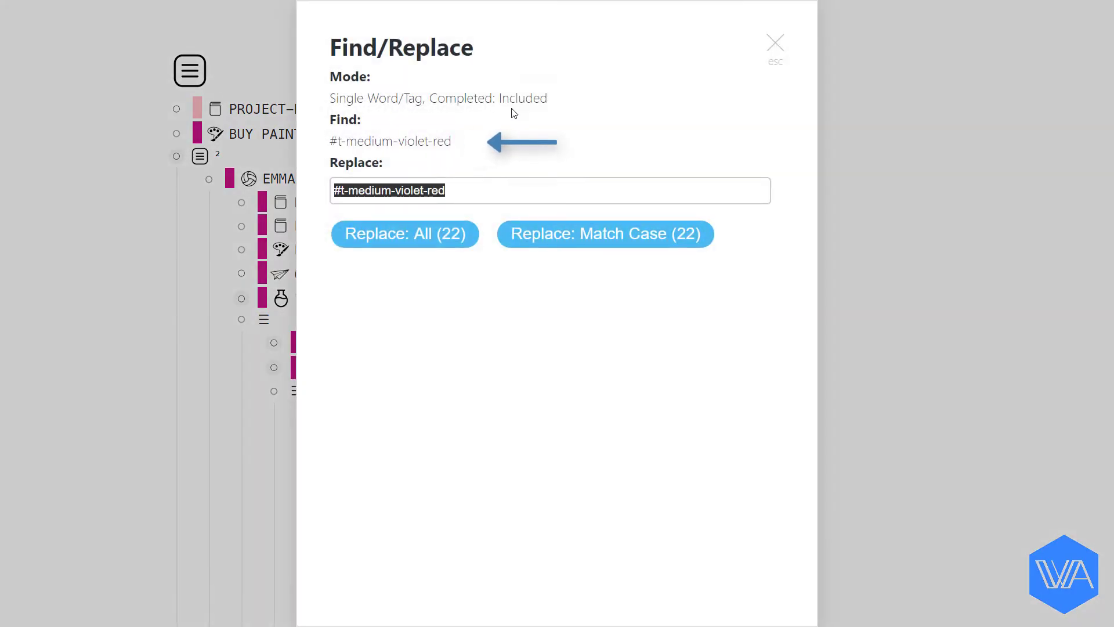
text(#t-pi)
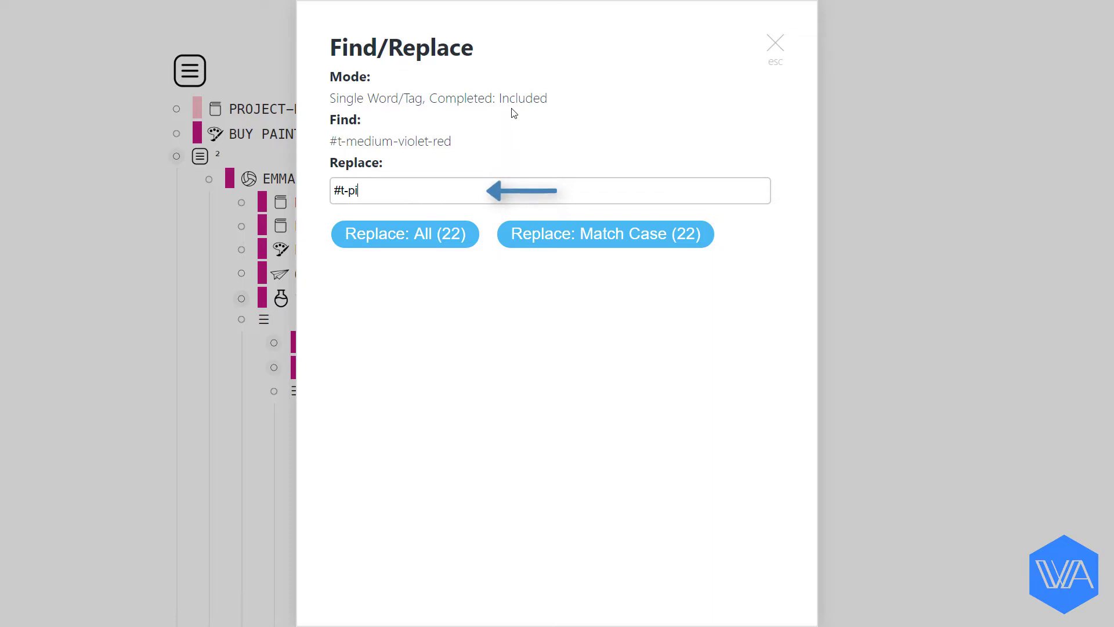
text(nk)
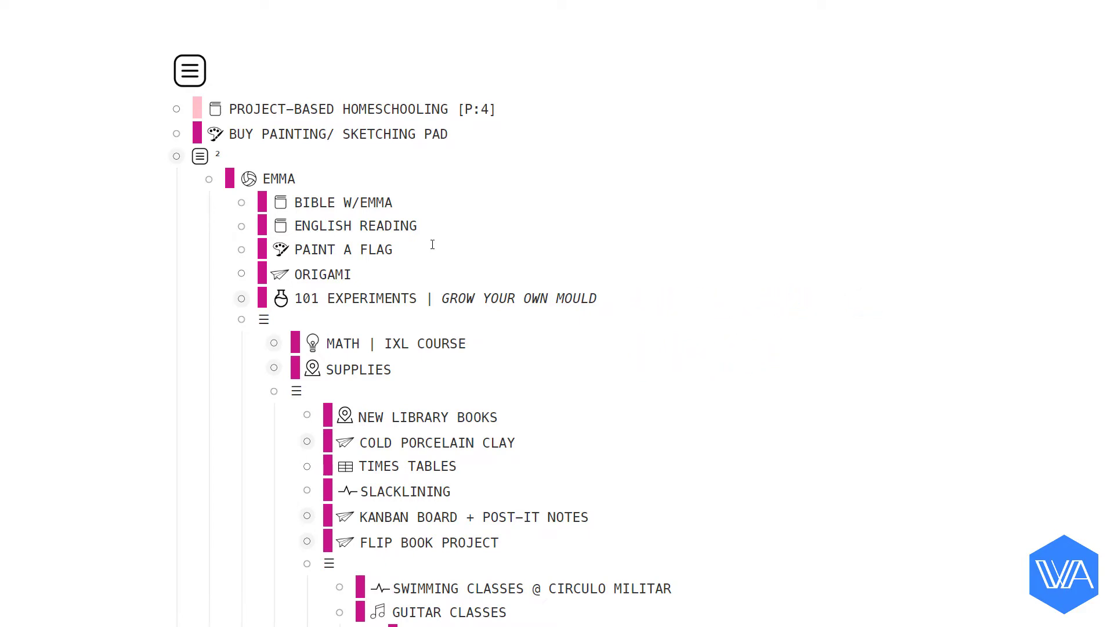
key(ctrl+shift+z)
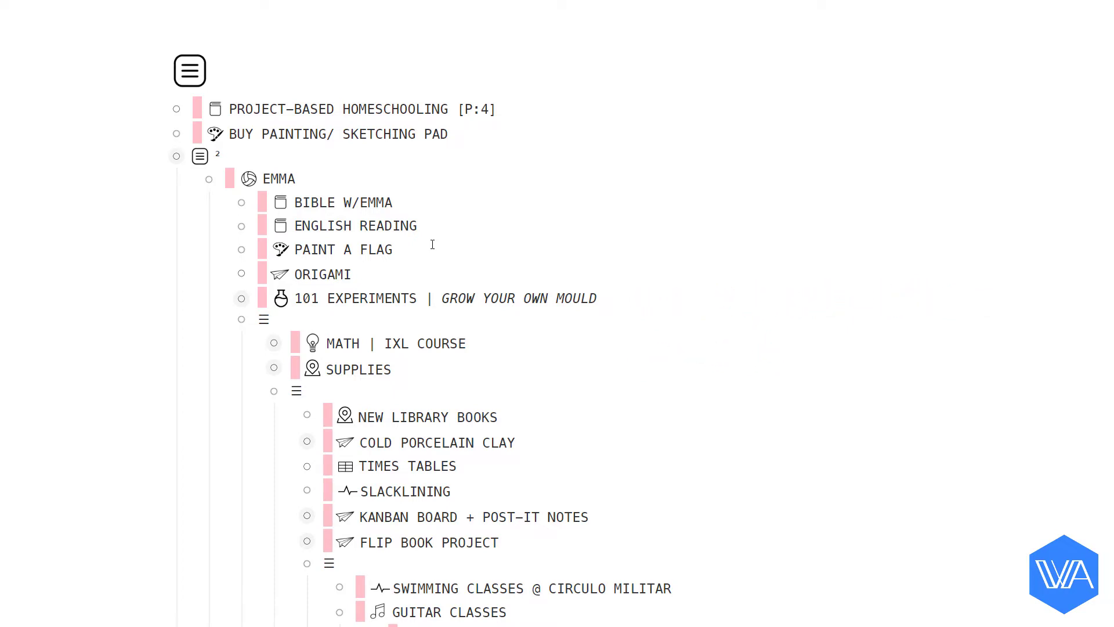
key(ctrl+semicolon)
text(pom)
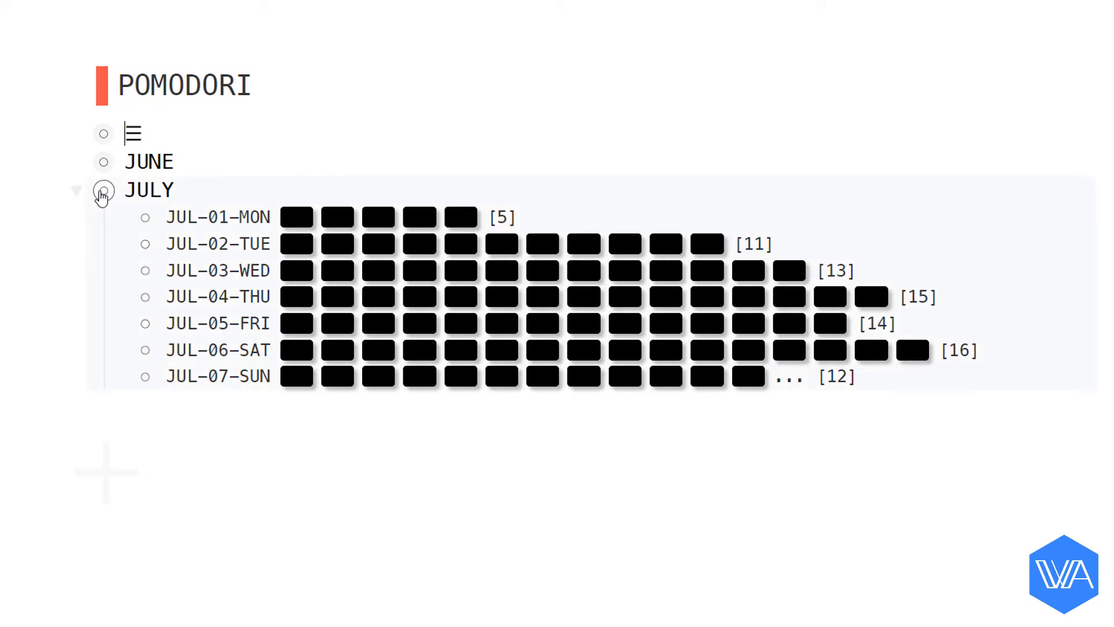
Zoom into the JULY list under POMODORI to show its day rows
click(104, 191)
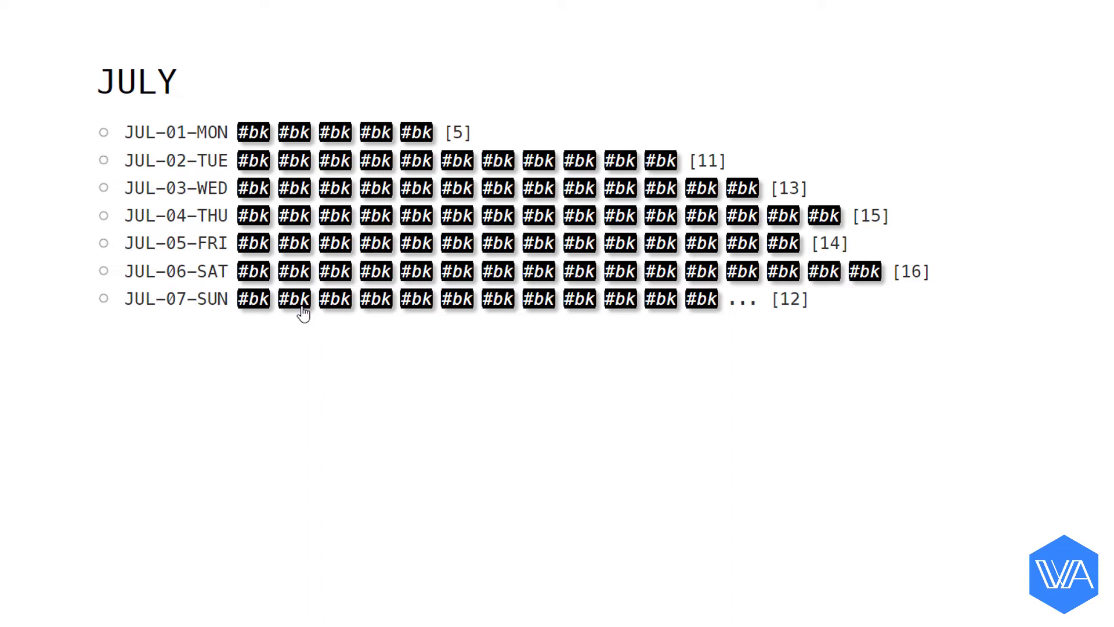
Replace all 86 #bk tags with #bl using the fr Find/Replace script
key(ctrl+shift+x)
text(fr)
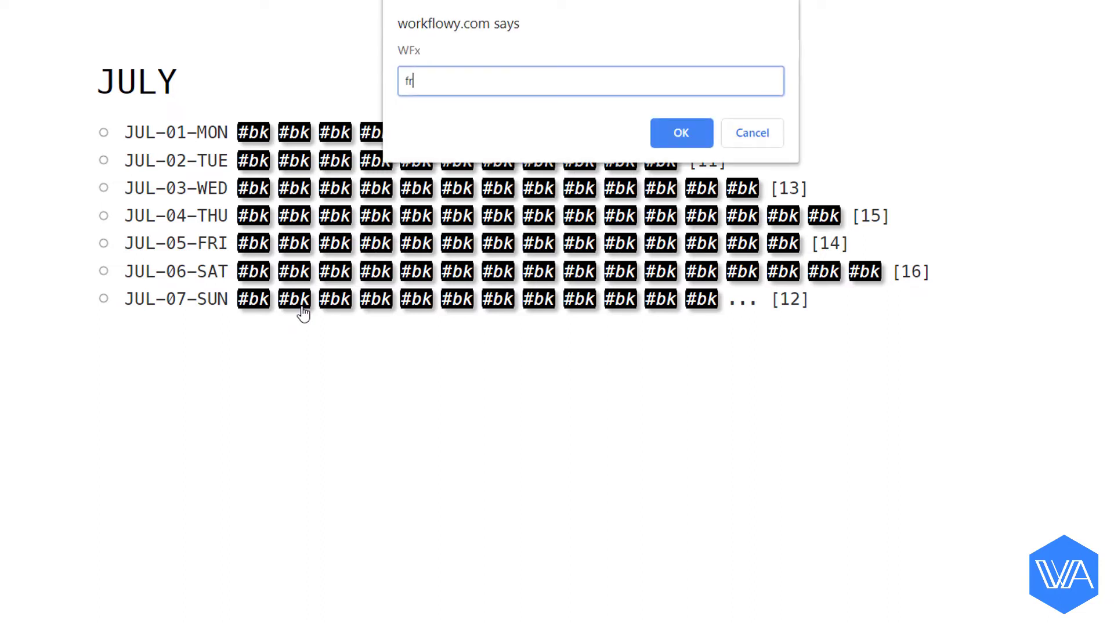
key(Return)
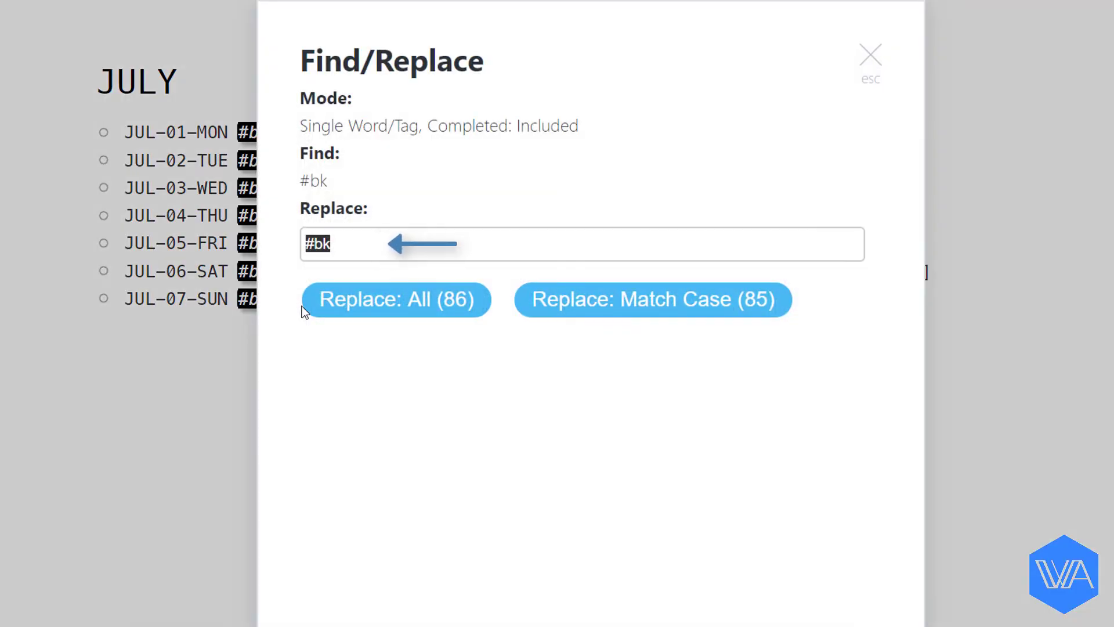
text(#bl)
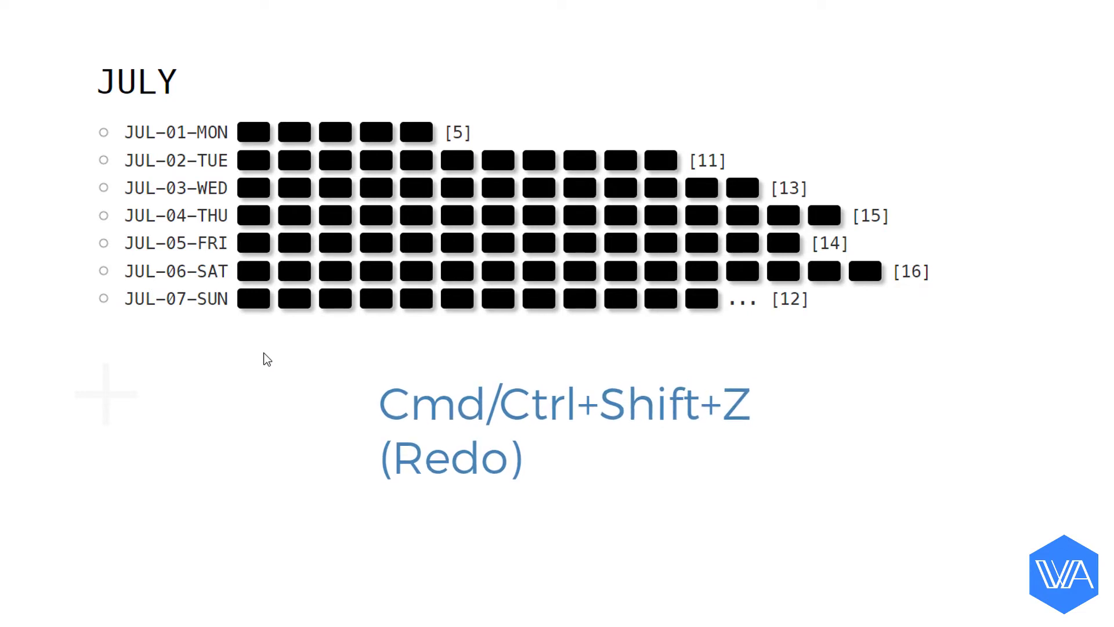
key(ctrl+shift+z)
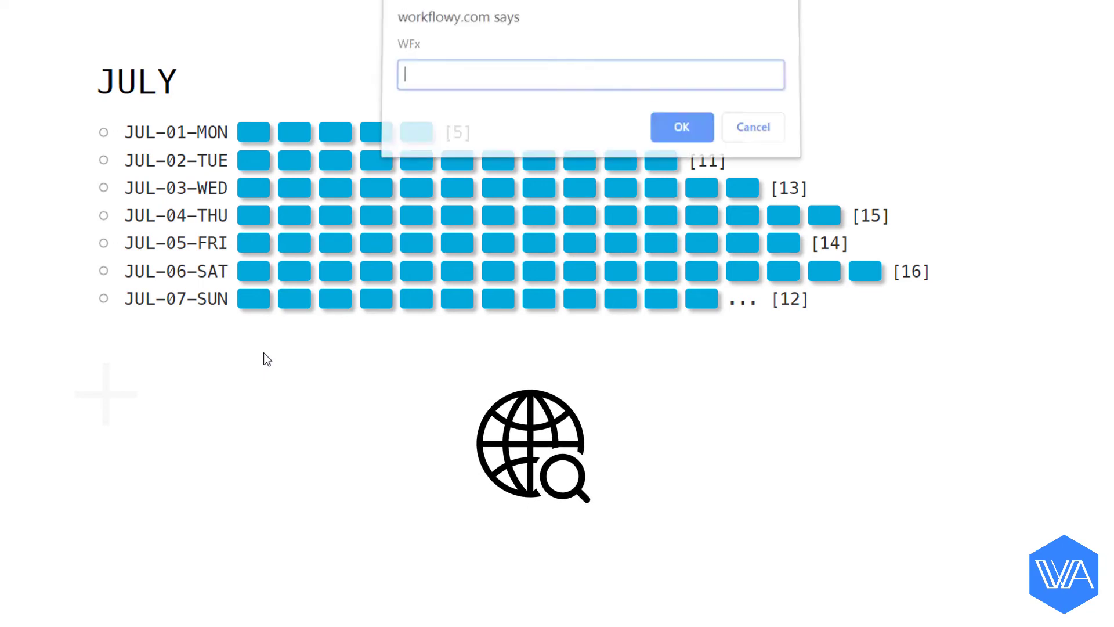
Search for "WF+" and replace all 89 matches with WFx using the fr script
text(")
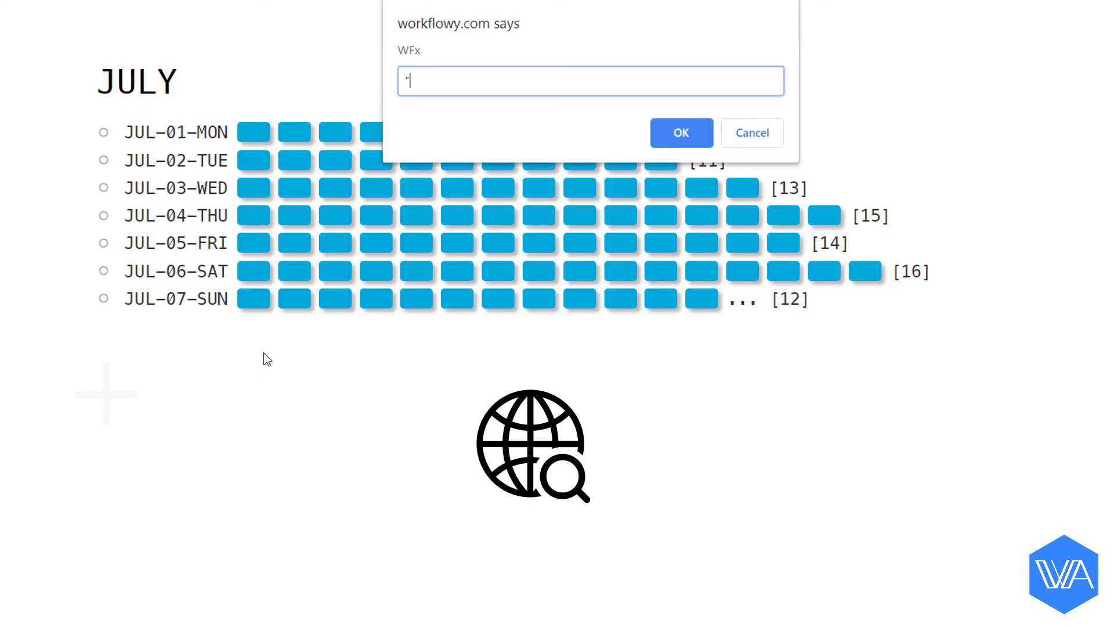
text(WF+")
key(Return)
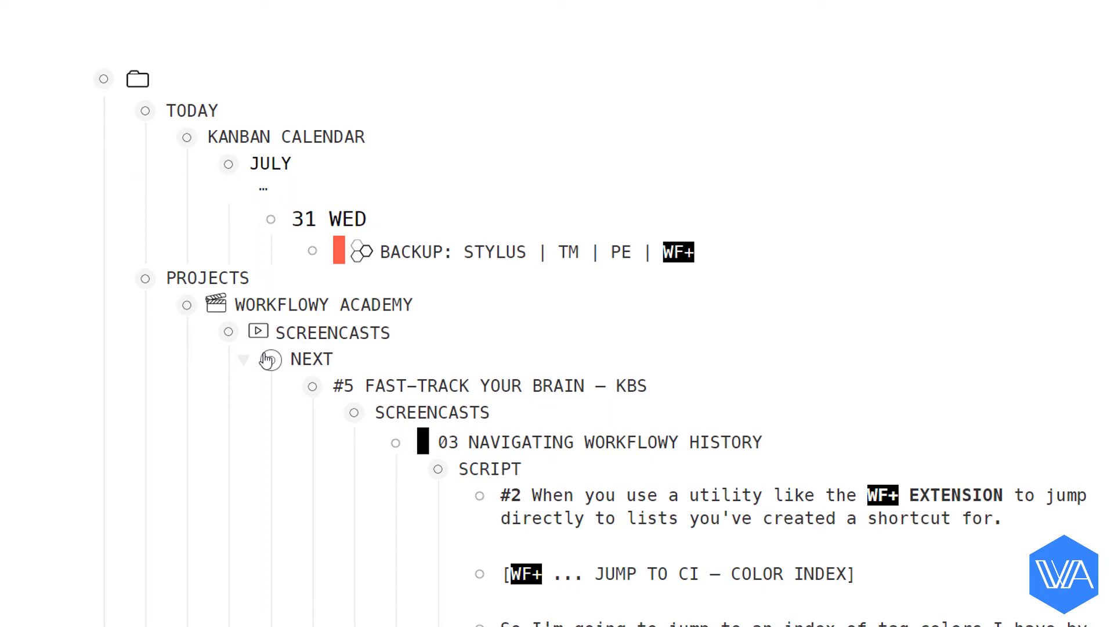
key(ctrl+j)
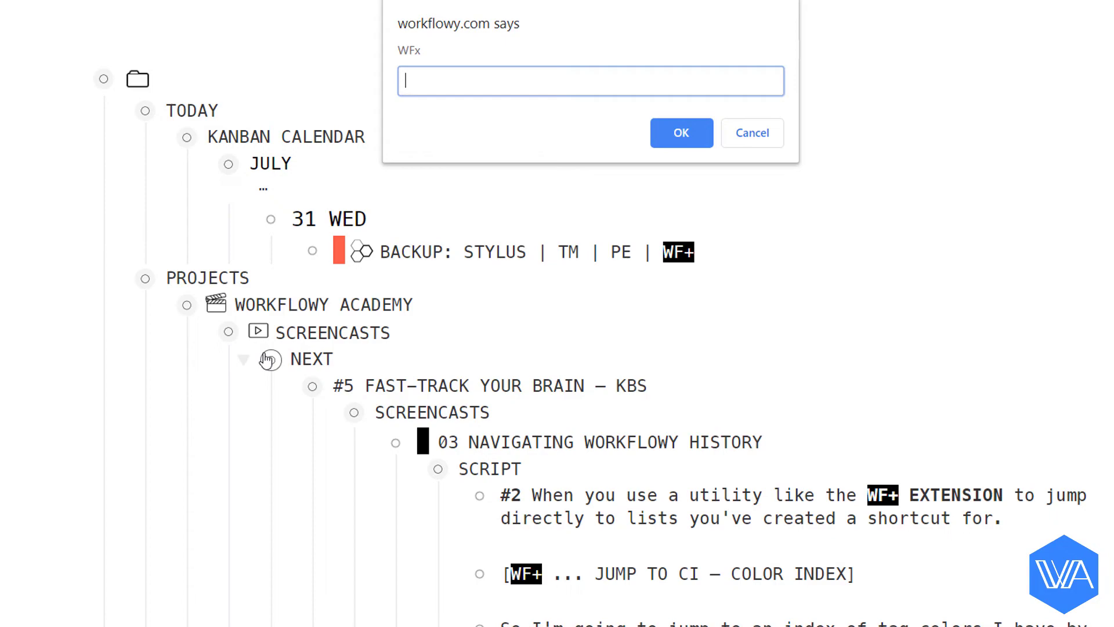
text(fr)
key(Return)
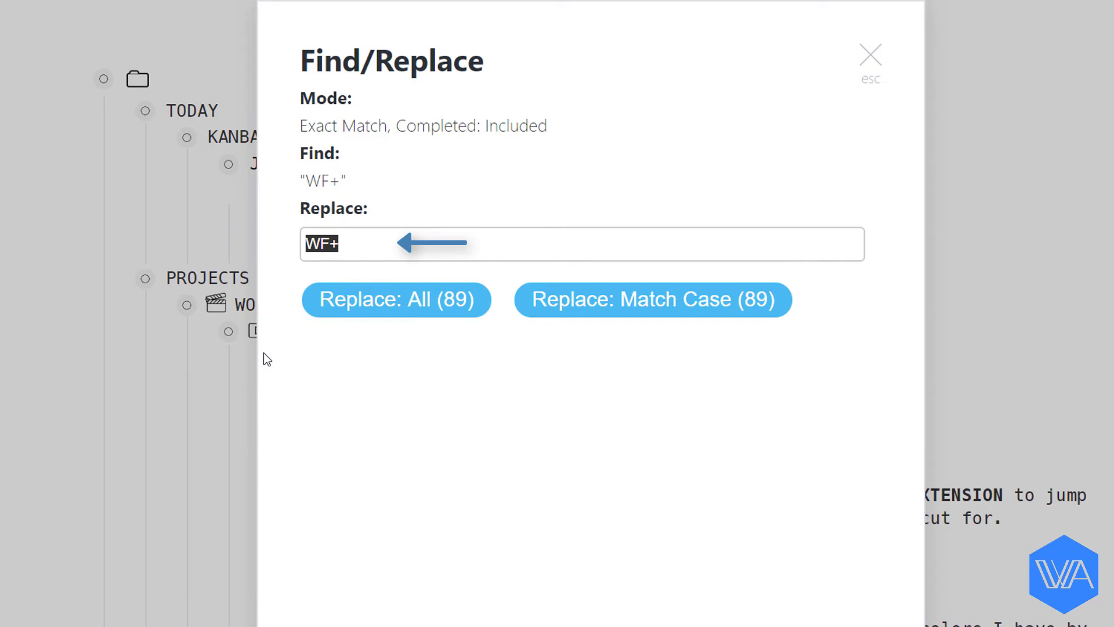
text(WFx)
click(359, 301)
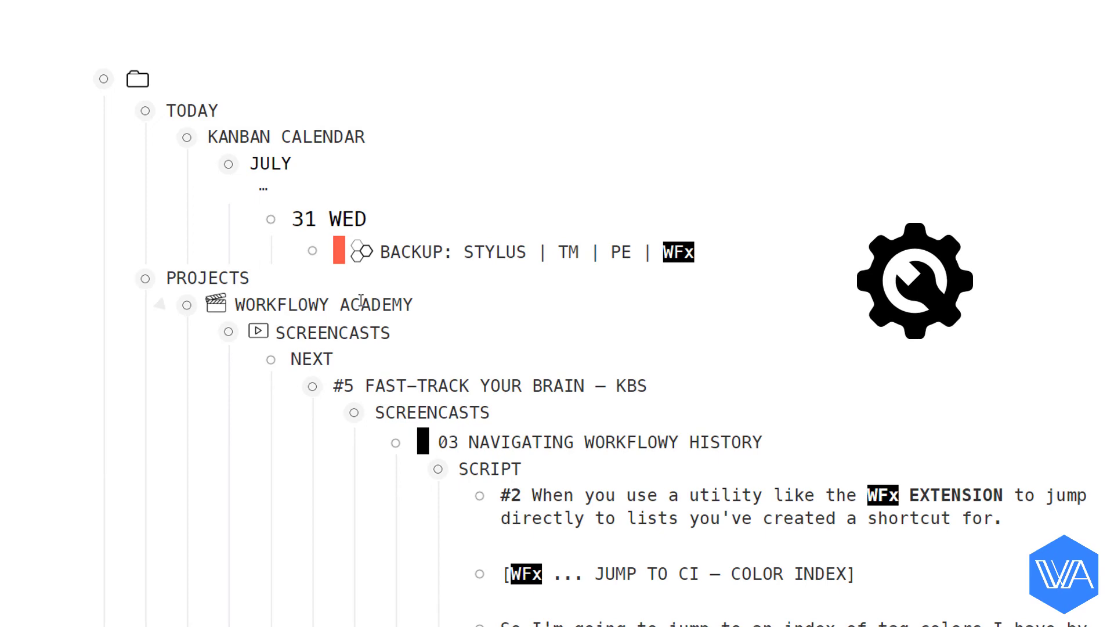
Jump to the WFx PowerPack list with ci and zoom into the F/R script item
key(ctrl+j)
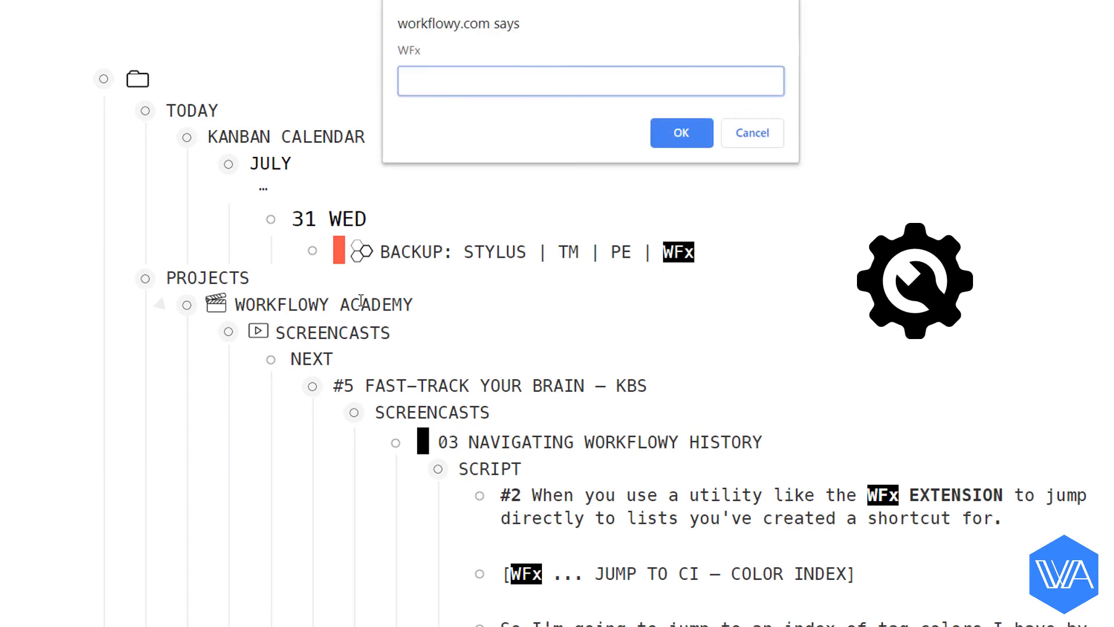
text(ci)
key(Return)
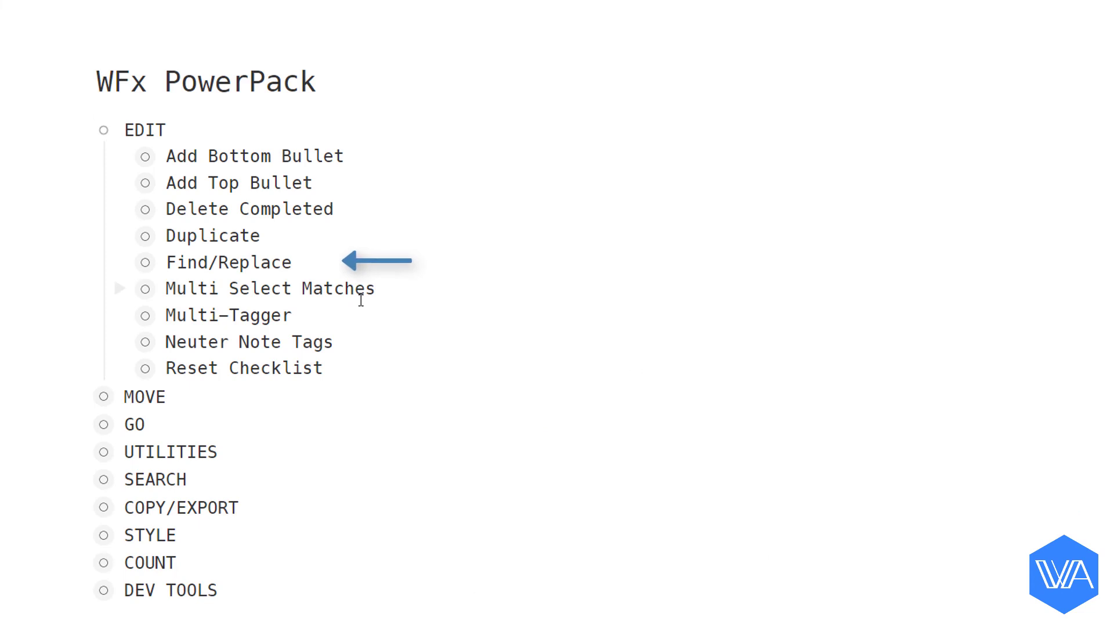
click(145, 263)
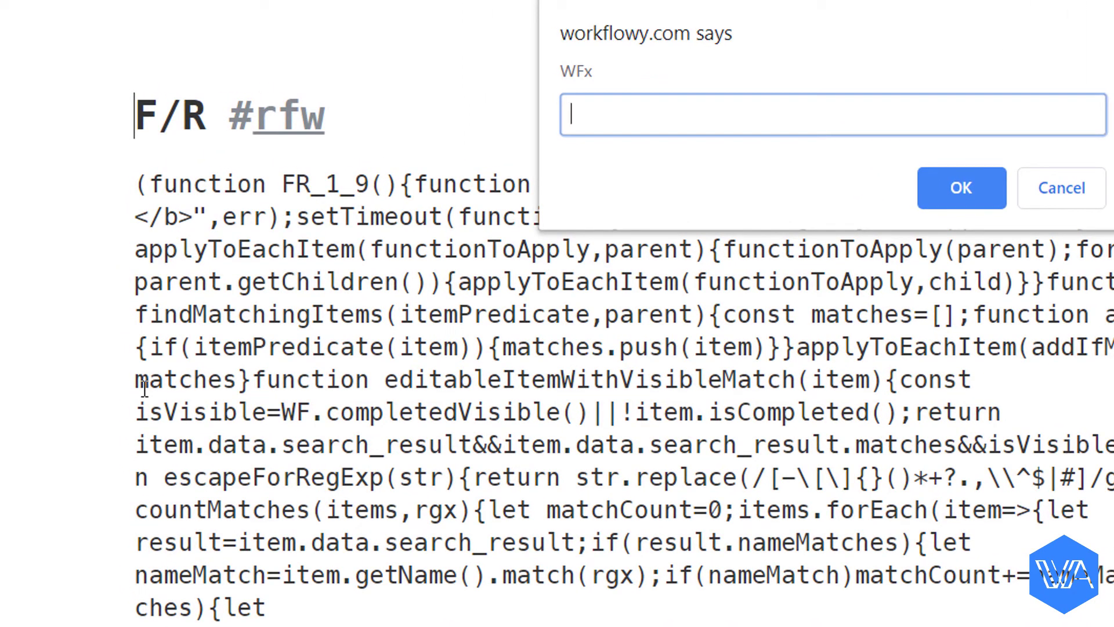
Save the F/R script via wfs as shortcut 'fr', overwriting the existing fr shortcut
text(wfs)
key(Return)
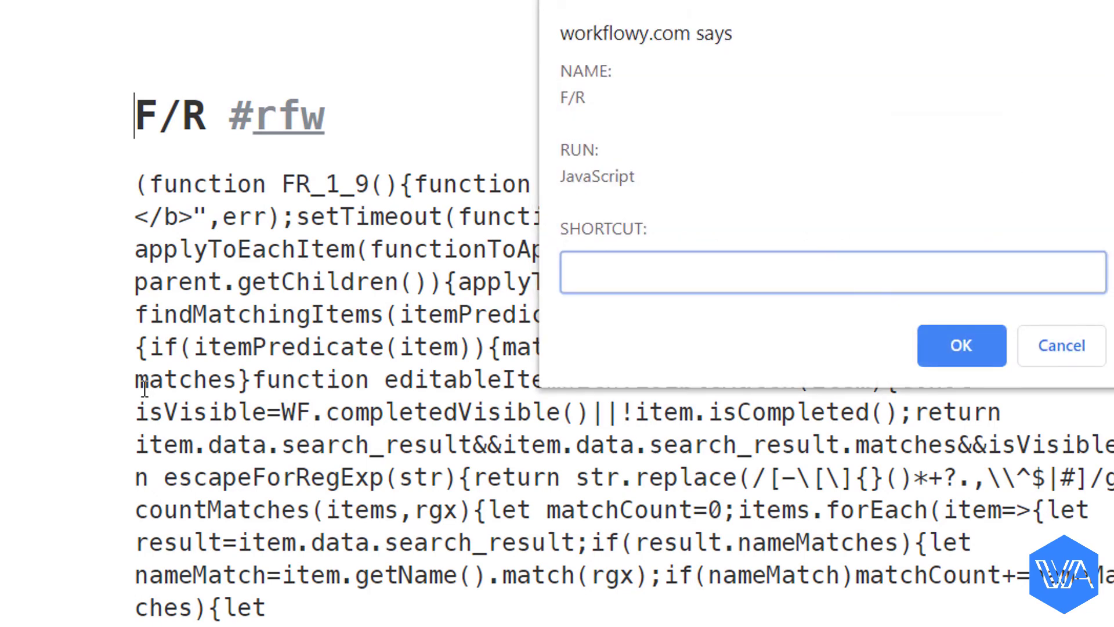
text(fr)
key(Return)
key(Return)
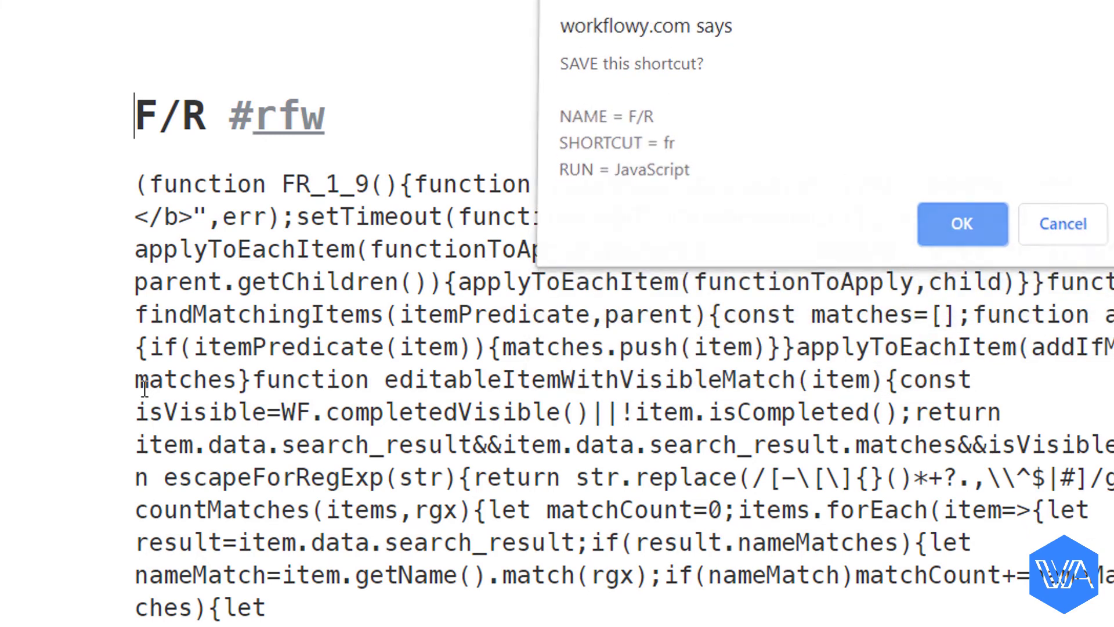
key(Return)
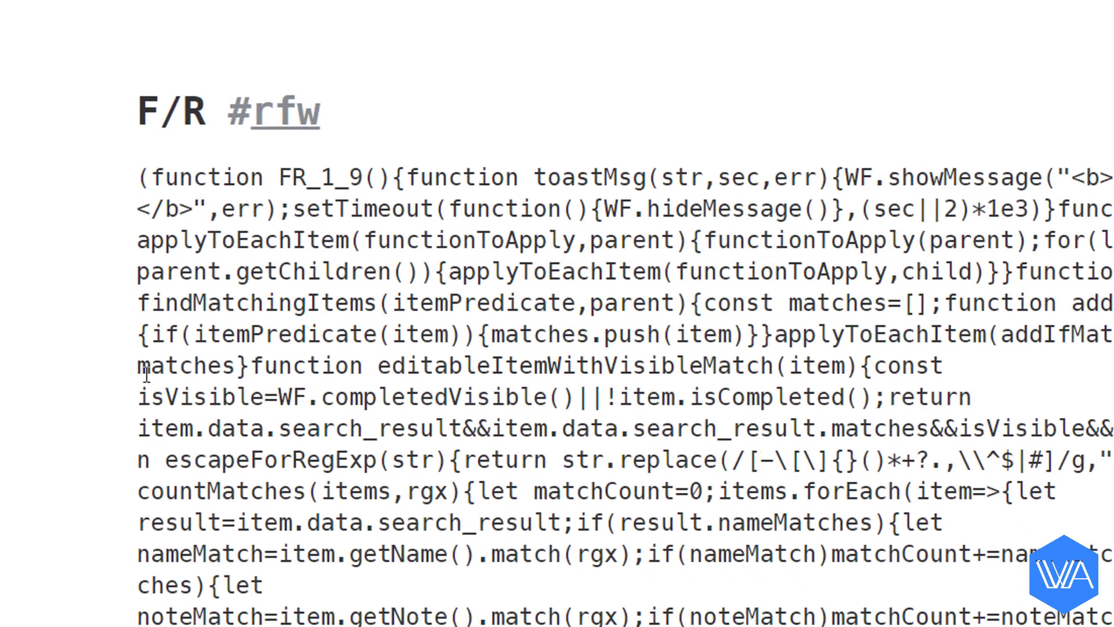